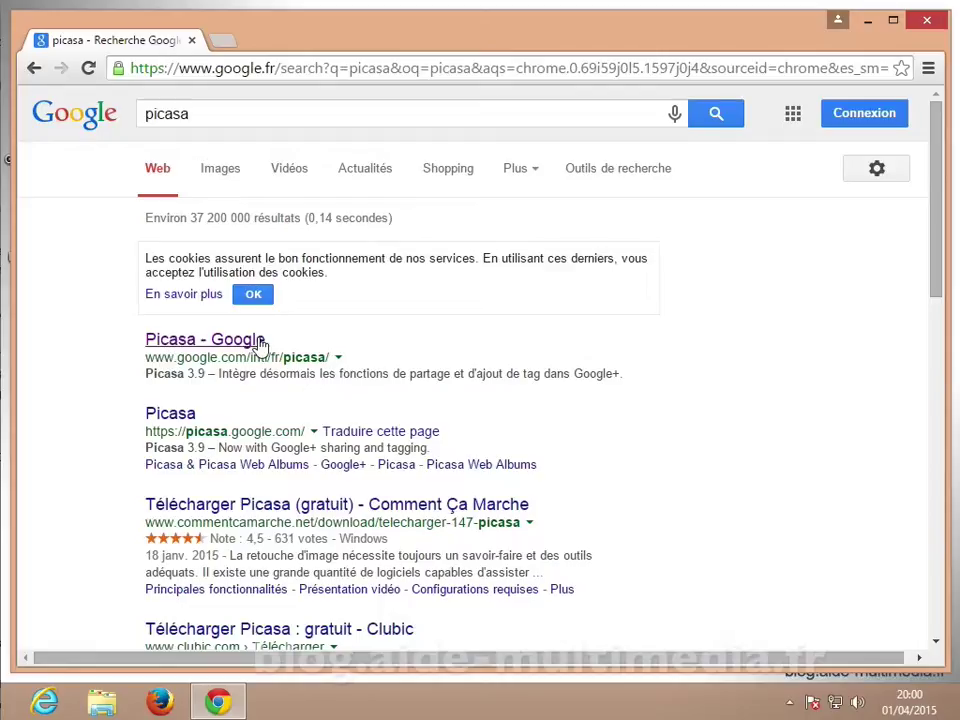
- Open the official French Picasa page from the search results, download picasa39-setup.exe and run it
left_click(218, 341)
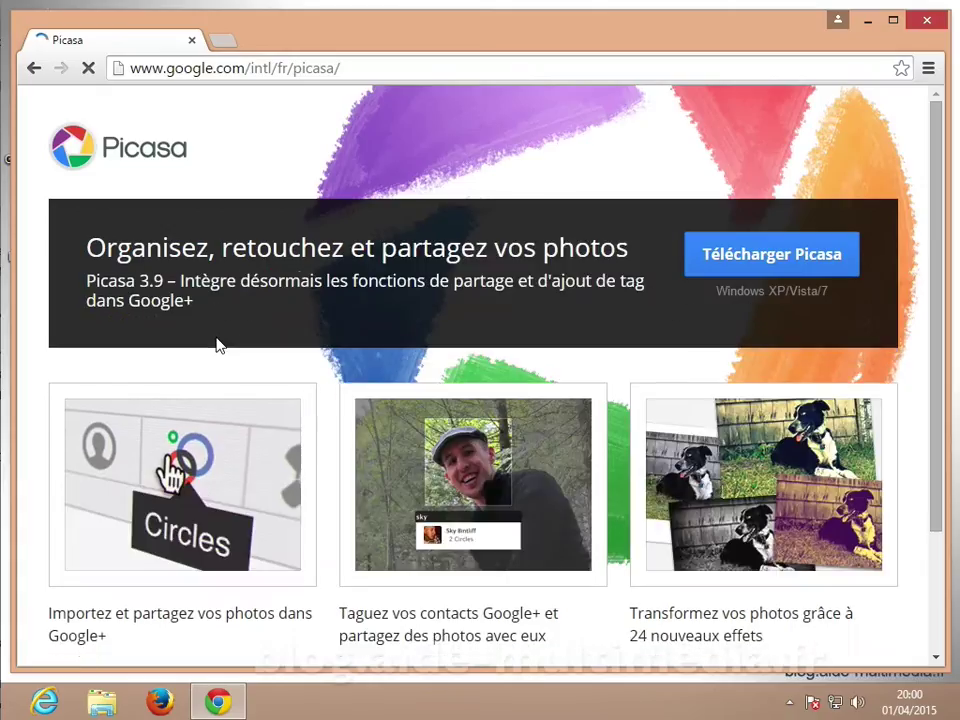
left_click(783, 258)
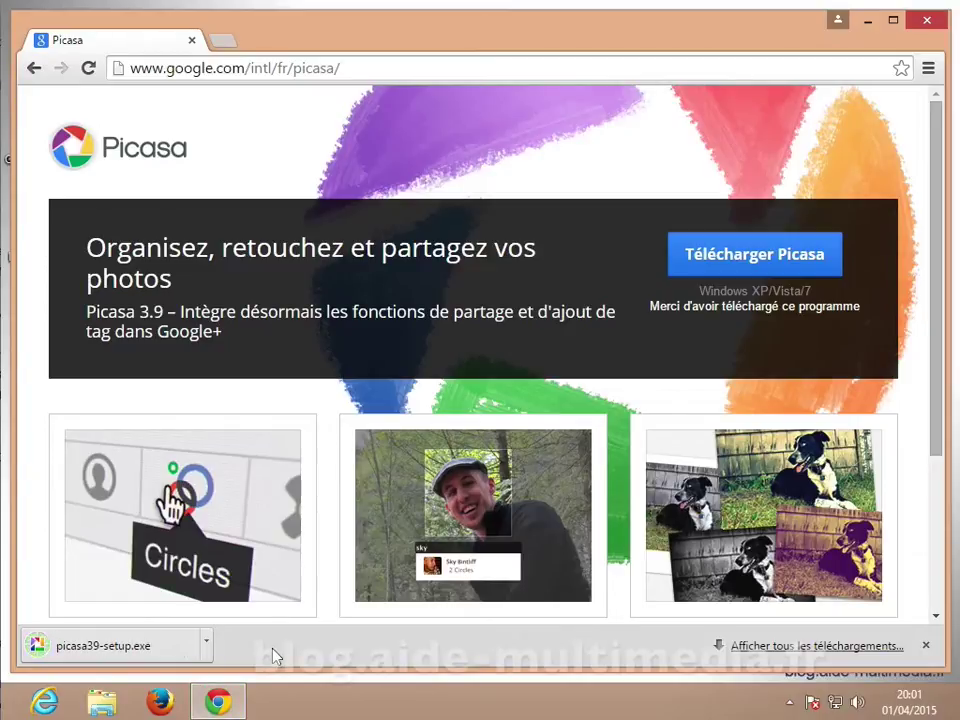
left_click(104, 648)
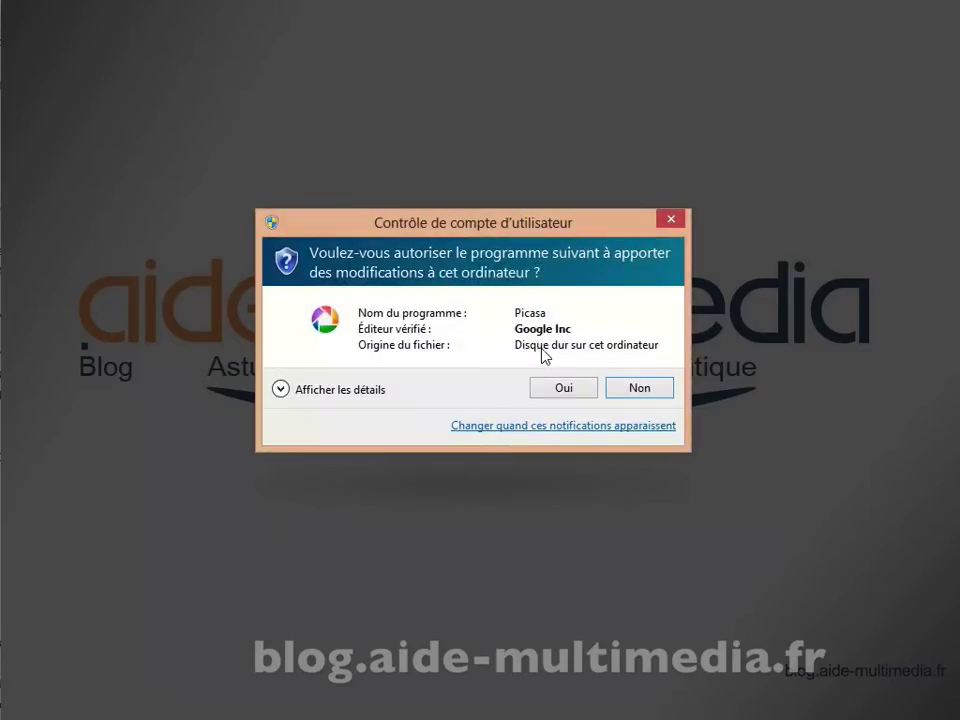
- Authorise the Picasa installer, accept the licence agreement and install Picasa 3 in the default folder
left_click(564, 390)
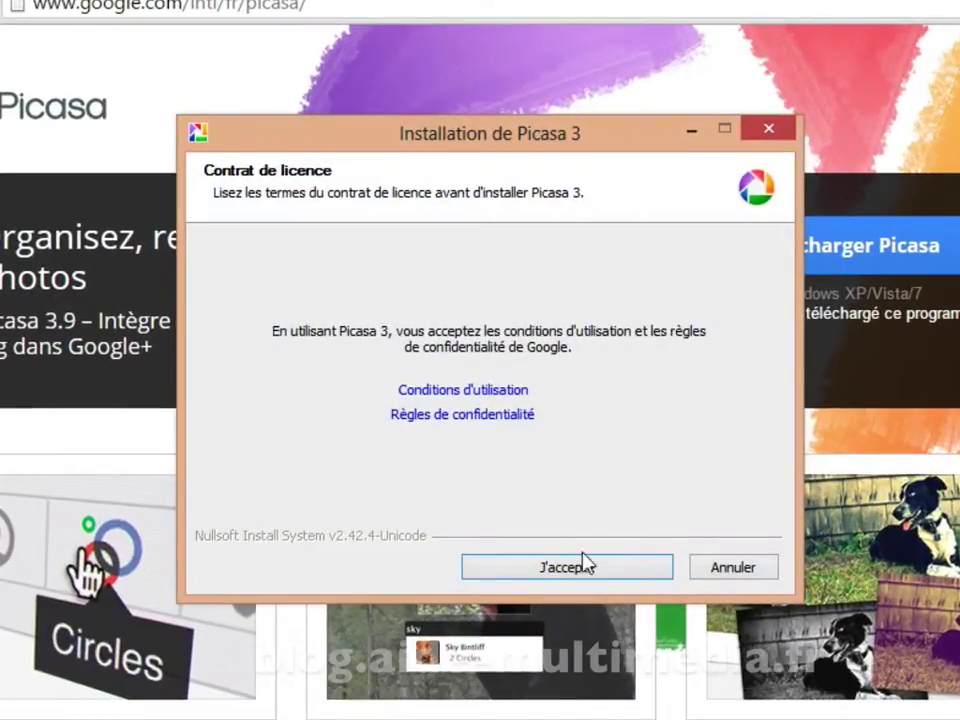
left_click(555, 570)
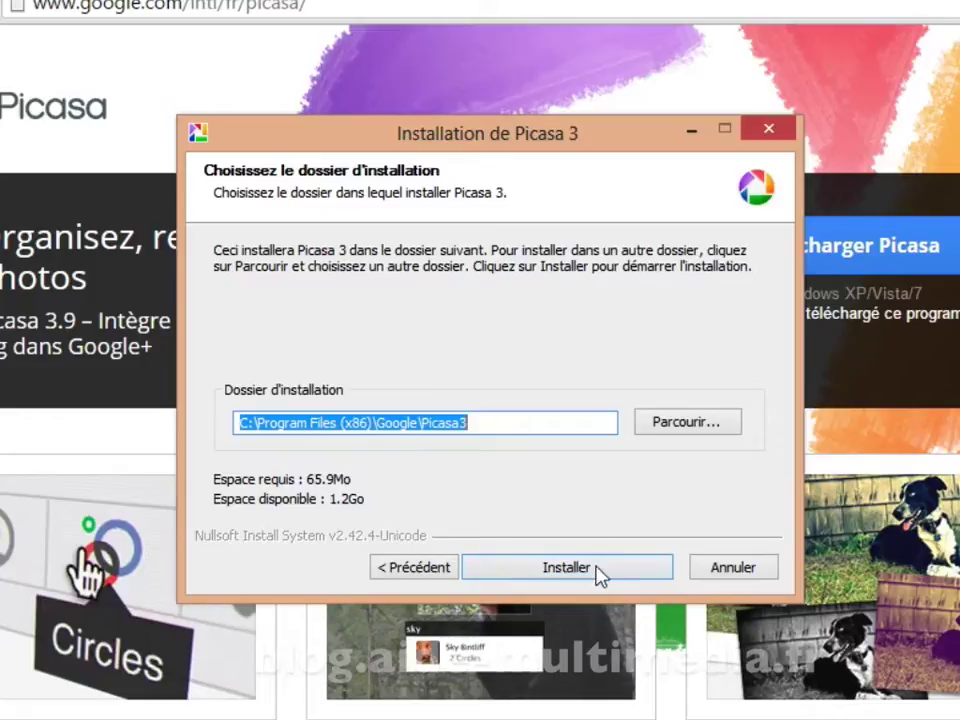
left_click(553, 567)
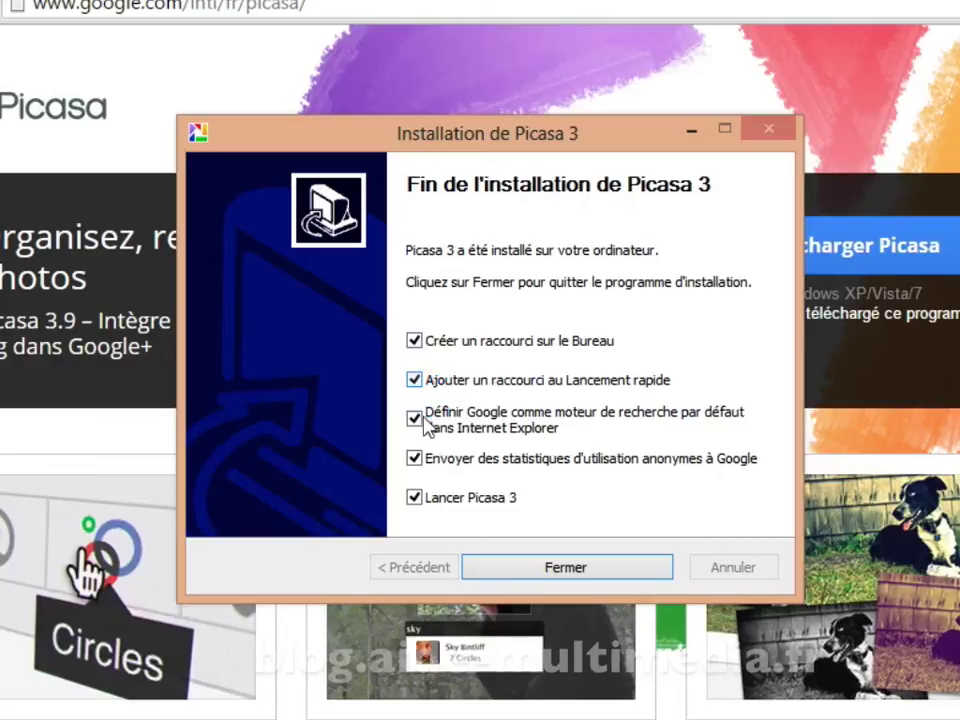
- Finish the installation without Google as Internet Explorer's default search engine, anonymous usage statistics or launching Picasa 3
left_click(488, 427)
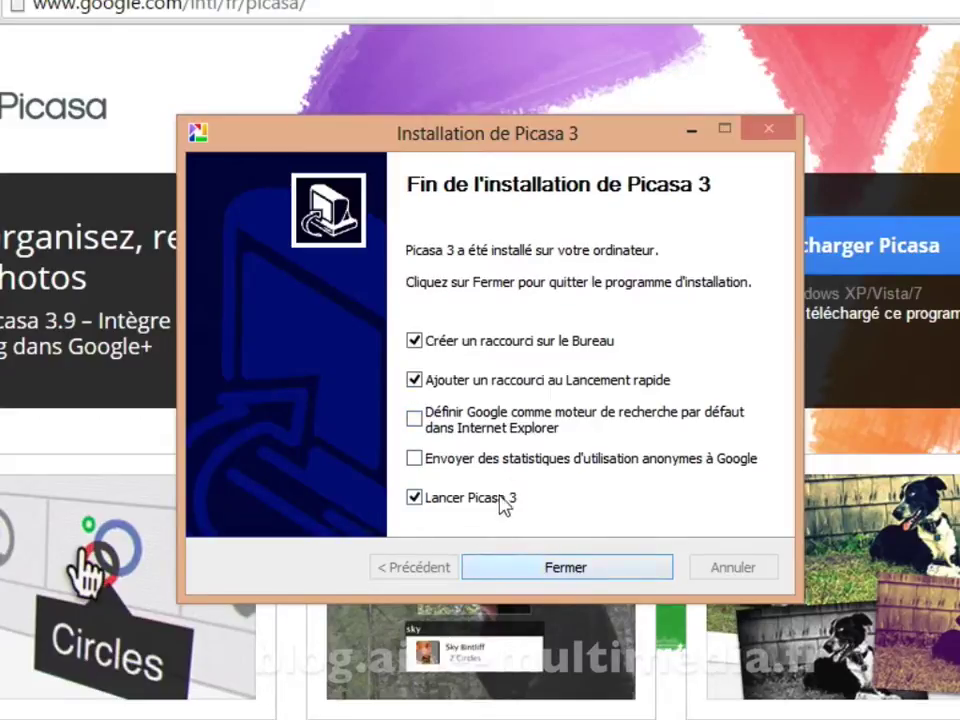
left_click(415, 498)
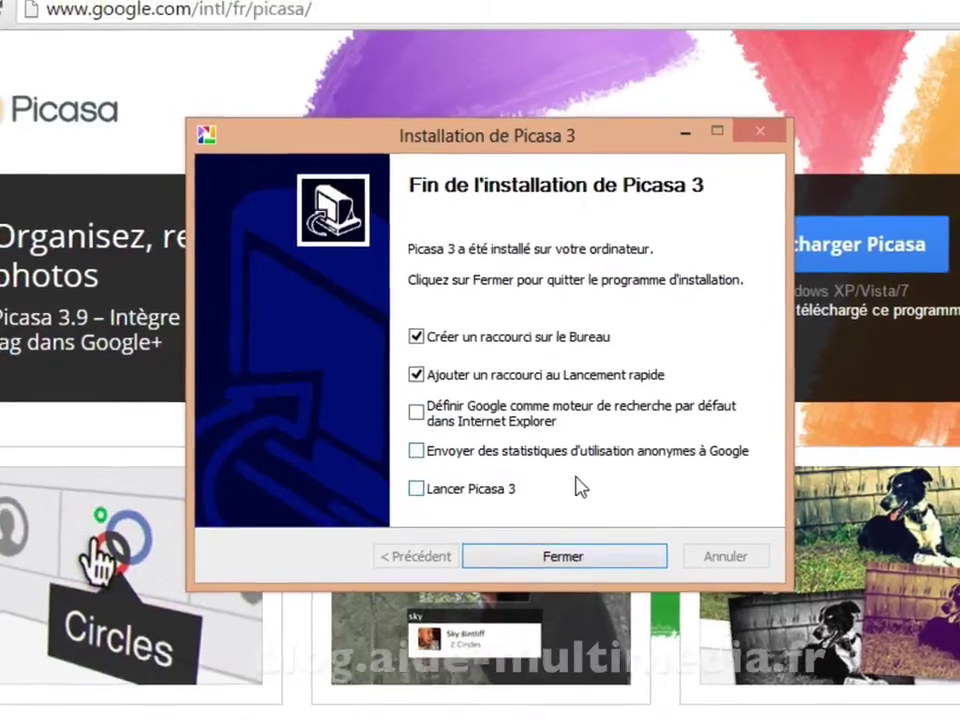
left_click(556, 540)
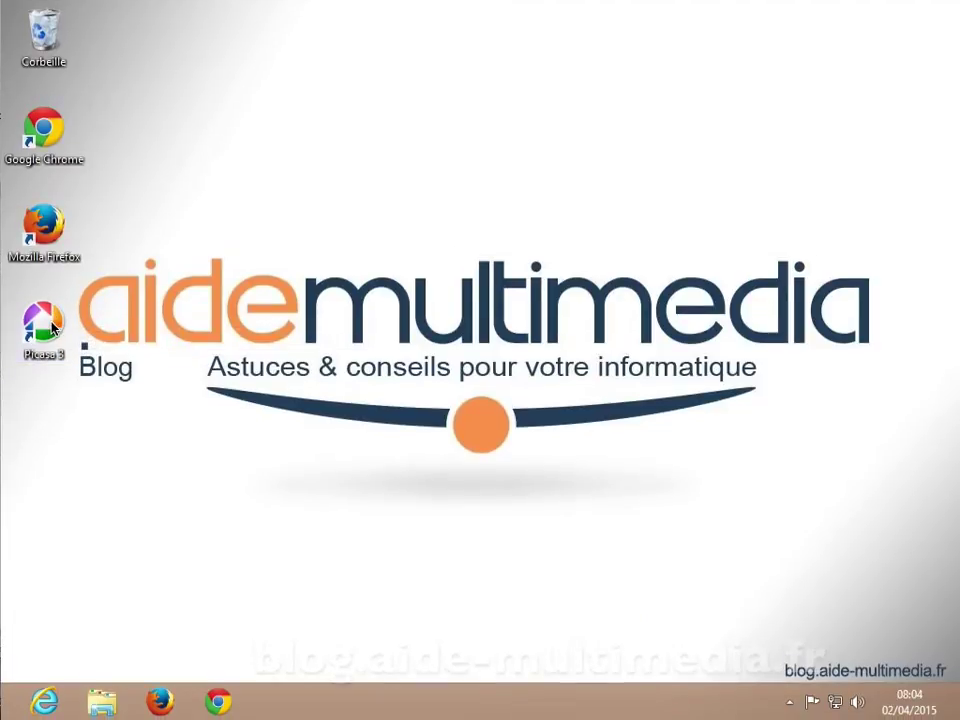
- Launch Picasa 3 from the desktop and limit its photo search to Mes documents, Mes photos and the Bureau
double_click(45, 328)
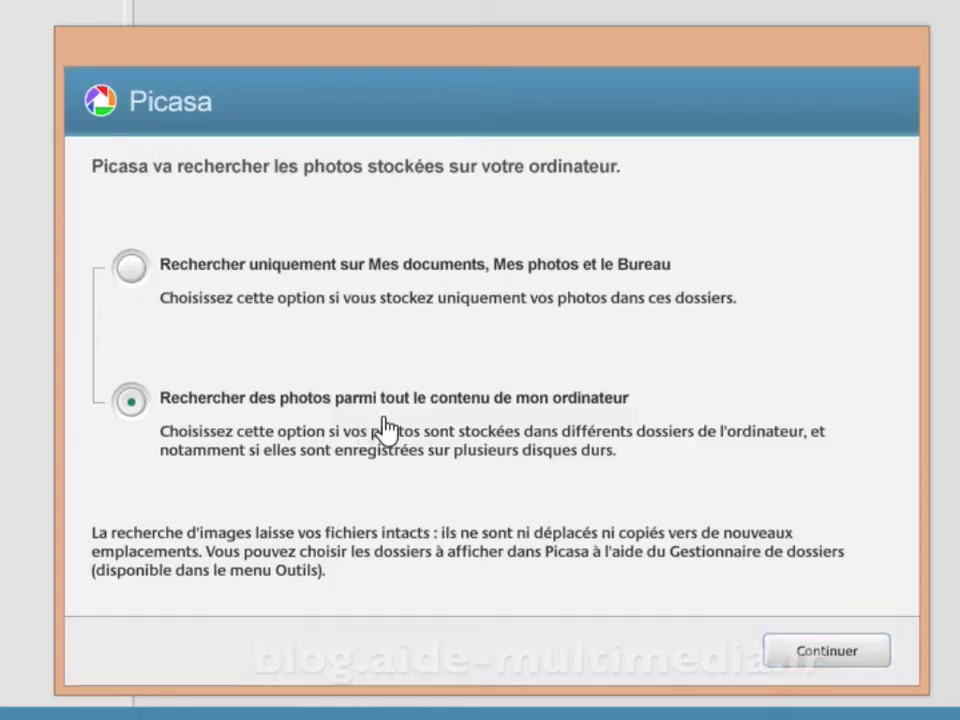
left_click(128, 268)
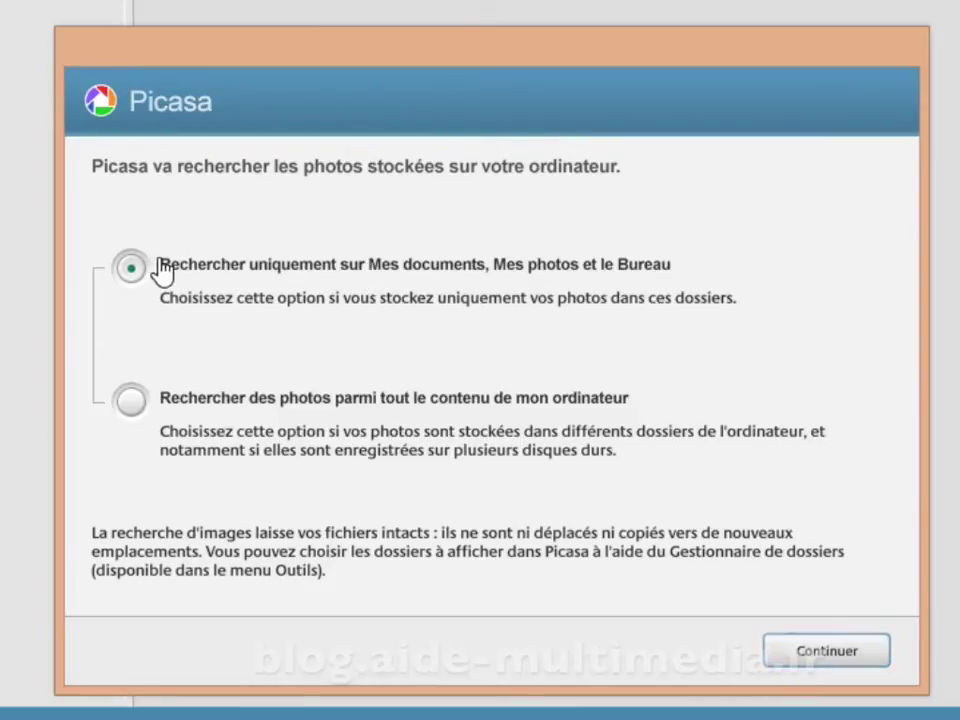
left_click(838, 660)
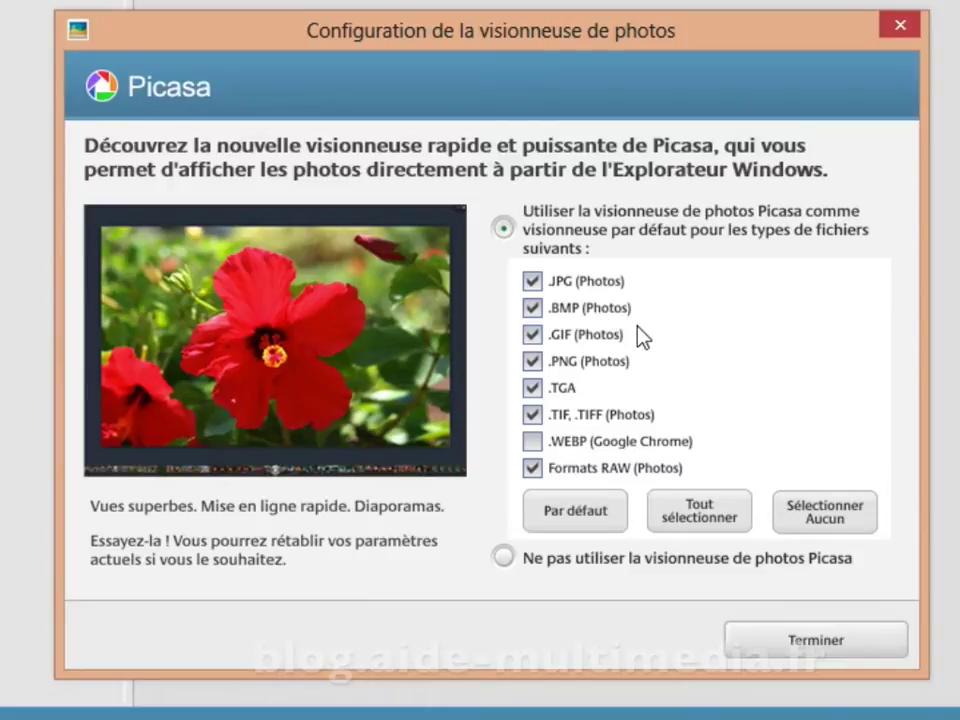
- Accept Picasa as default photo viewer for the preselected file types, decline Google+ automatic backup for now and close the browser window
left_click(815, 642)
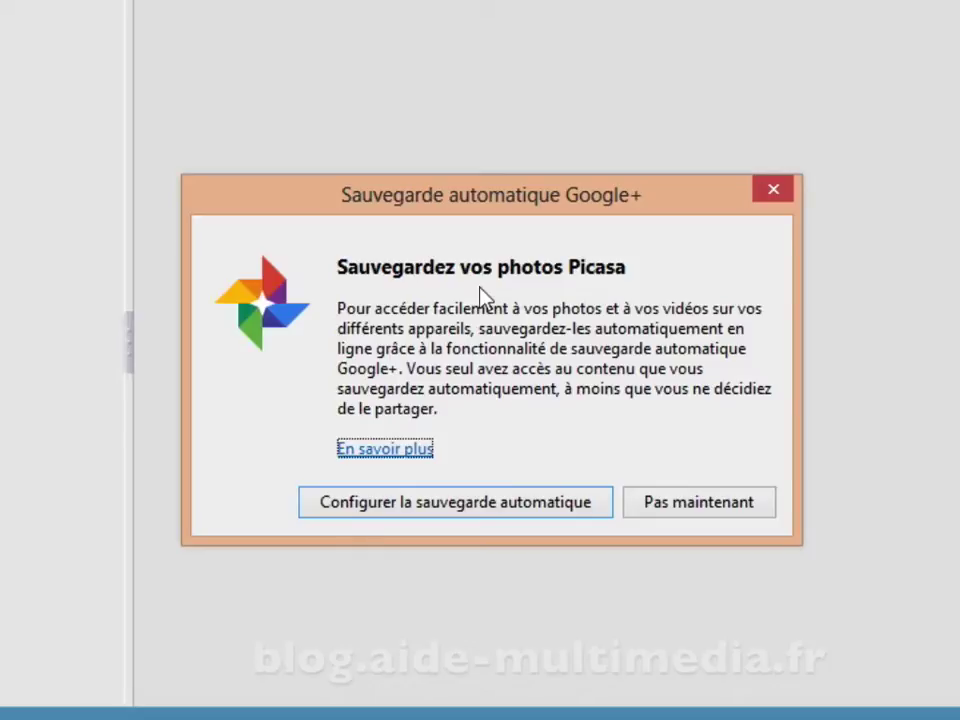
left_click(690, 499)
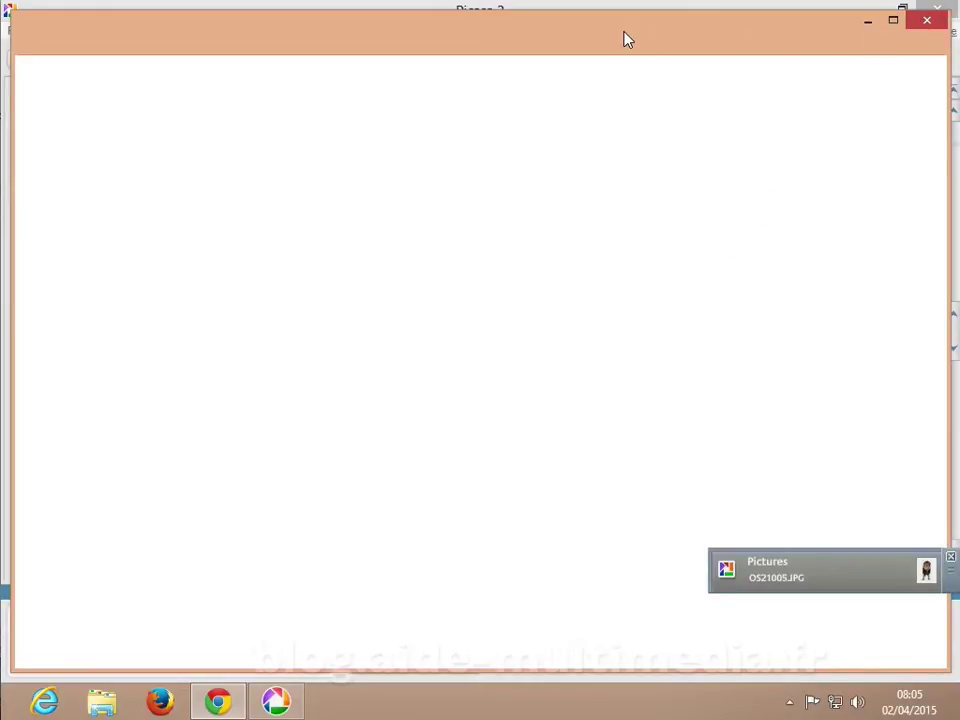
left_click(930, 22)
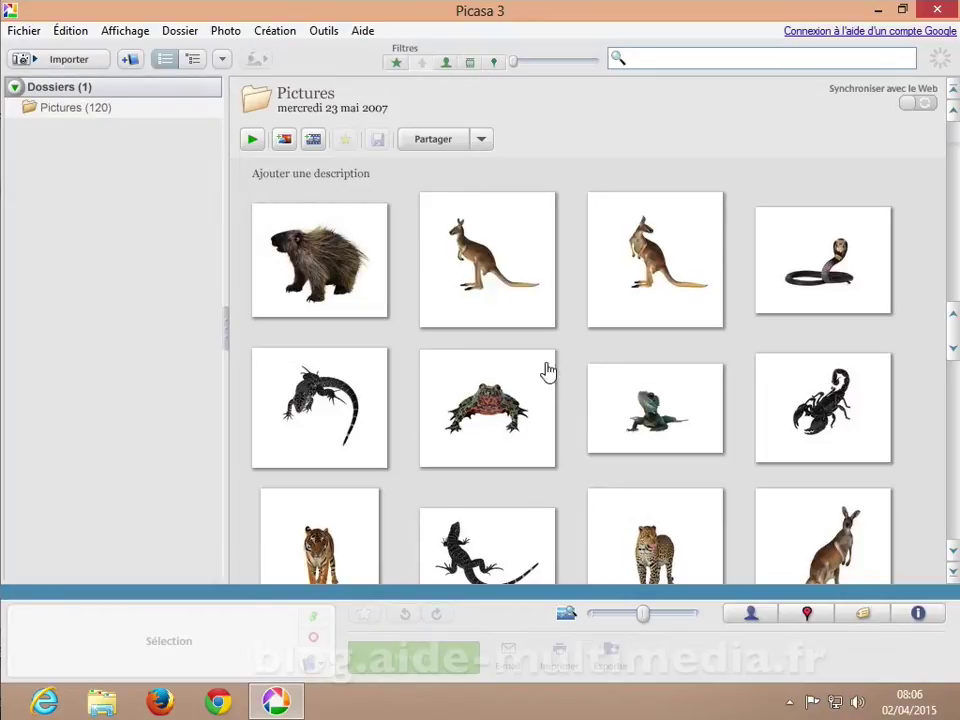
- Open the porcupine photo to view it with the editing tools and return to the photo library
double_click(320, 275)
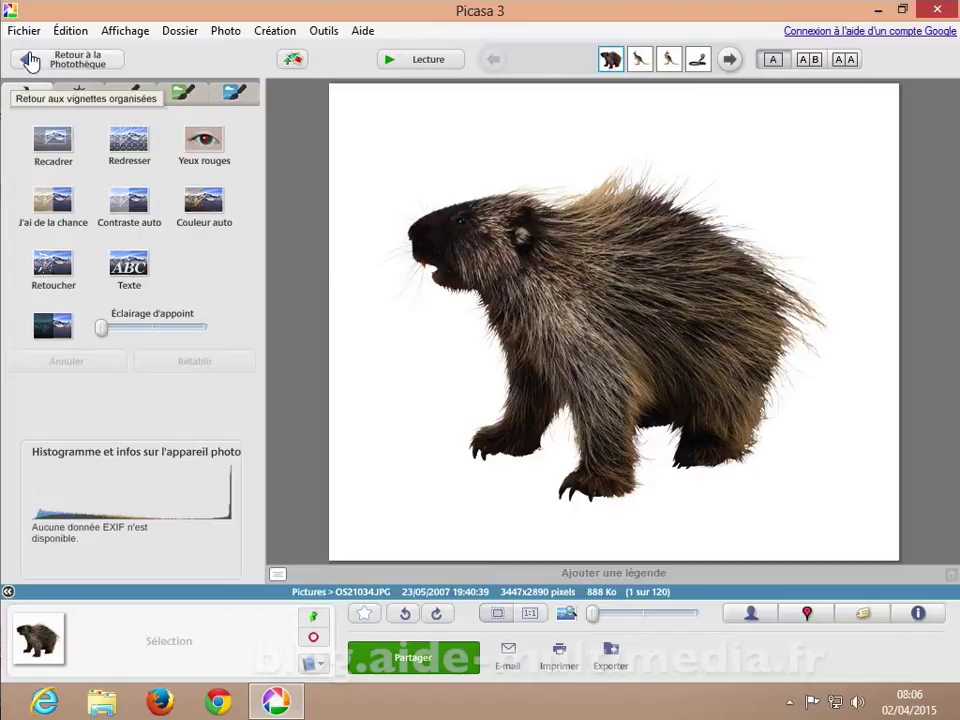
left_click(68, 62)
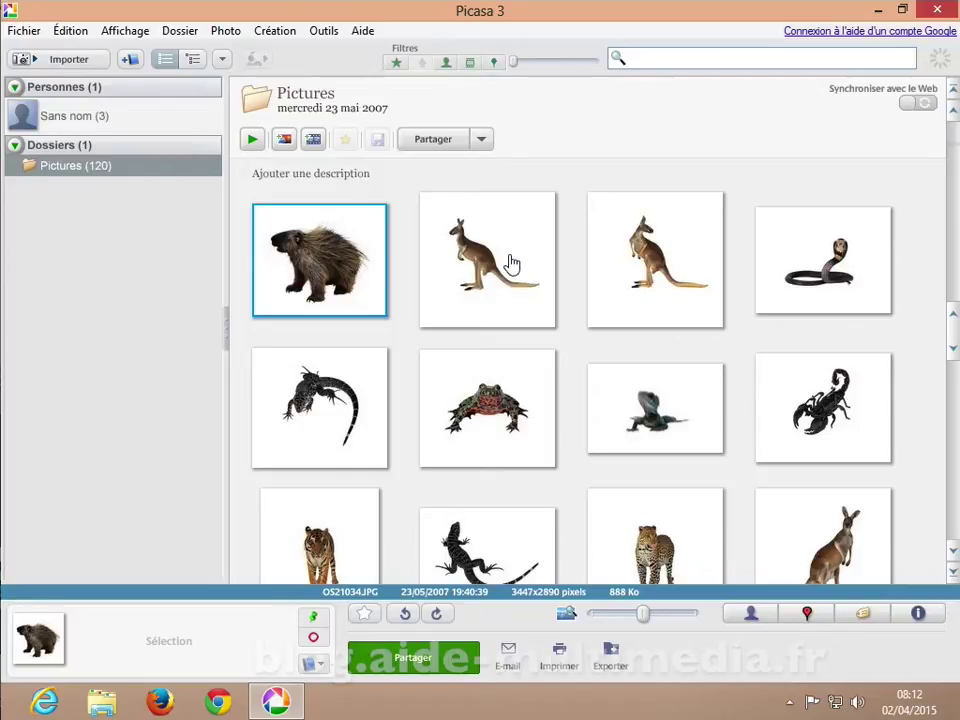
- Select the first two rows of photos with a selection rectangle and clear the selection again
left_click(409, 346)
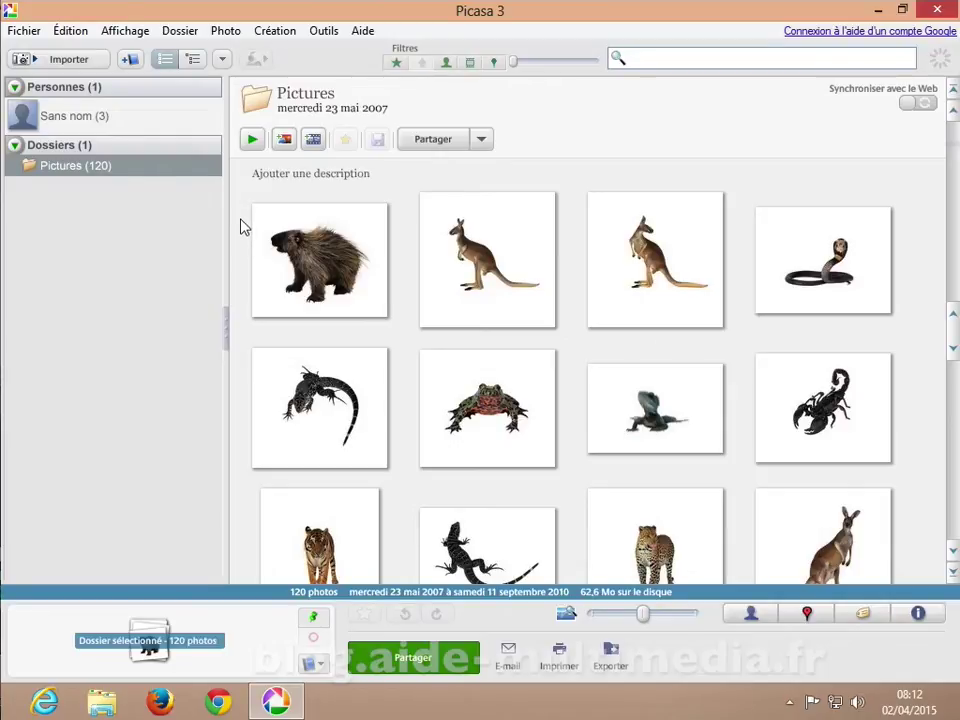
left_click_drag(246, 229, 871, 441)
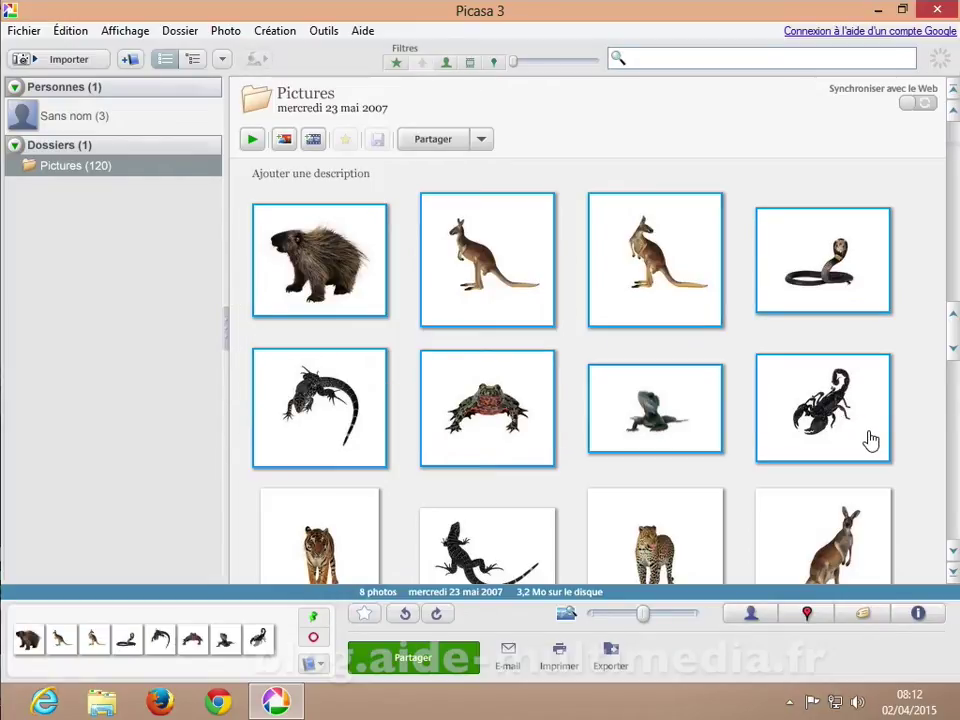
left_click(545, 185)
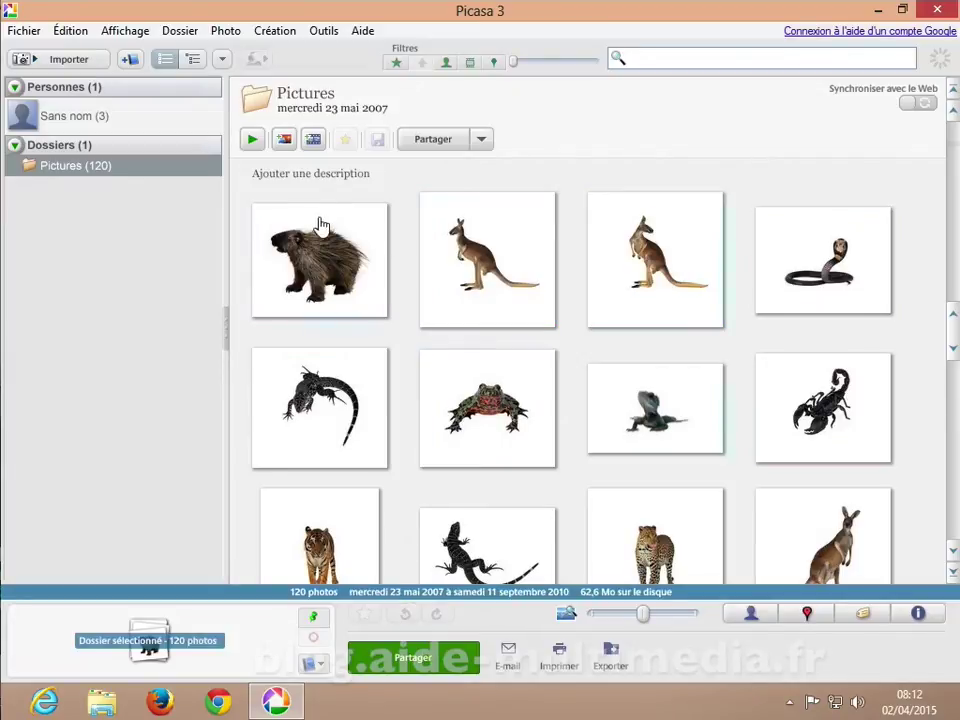
- Select the eight photos in the first two rows of the Pictures folder one by one
left_click(325, 266)
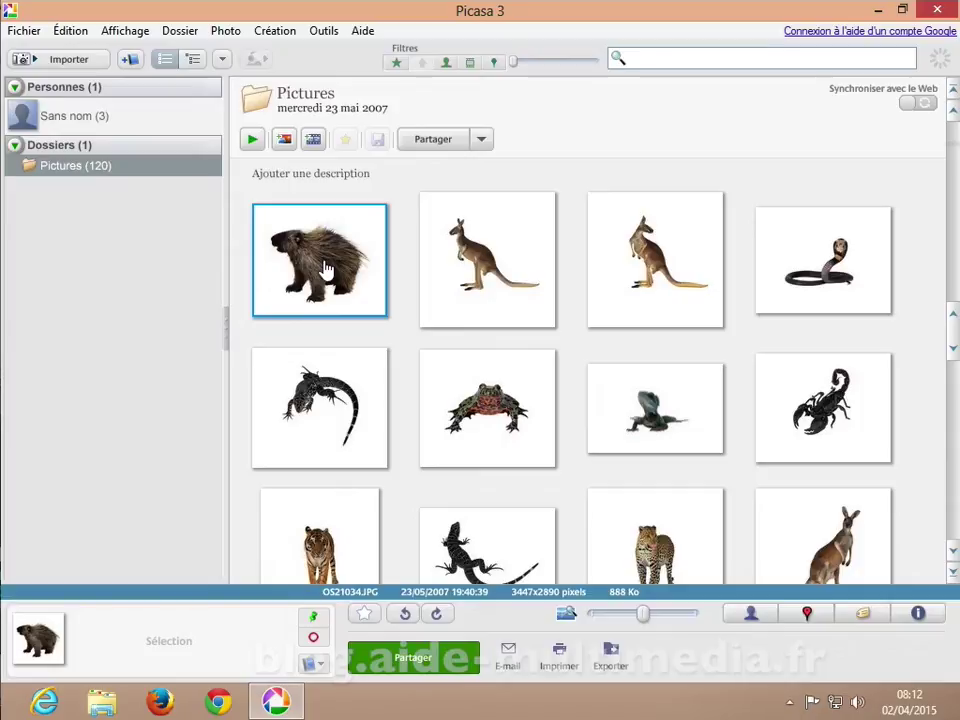
left_click(476, 266, "ctrl")
left_click(648, 266, "ctrl")
left_click(820, 272, "ctrl")
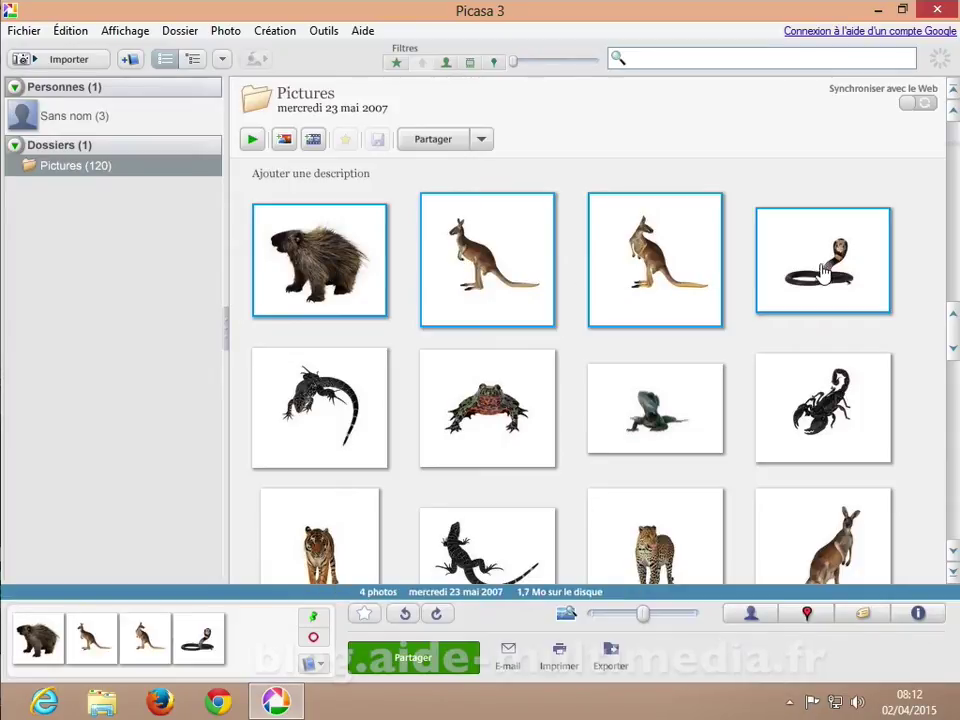
left_click(822, 405, "ctrl")
left_click(678, 418, "ctrl")
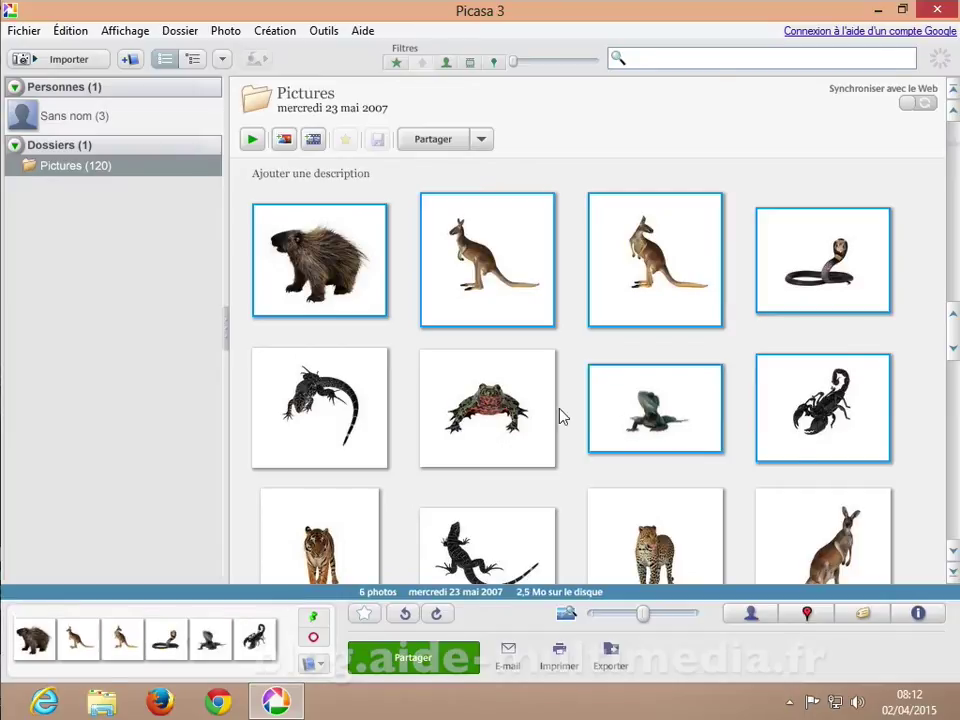
left_click(487, 410, "ctrl")
left_click(311, 418, "ctrl")
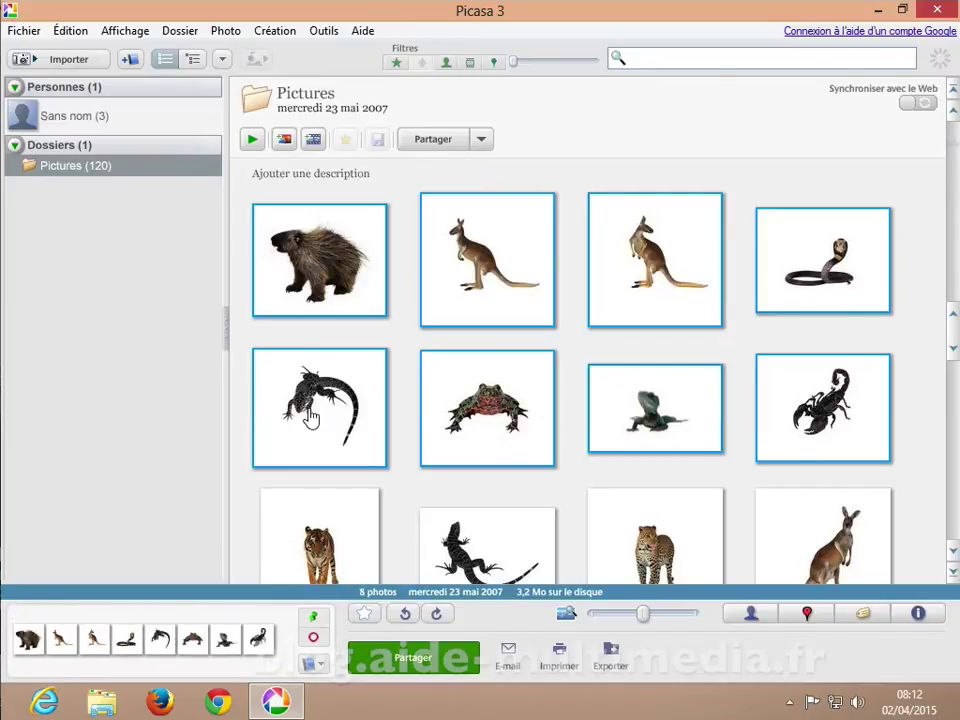
- View the e-mail program choices for sending the selected photos and cancel without sending
left_click(510, 658)
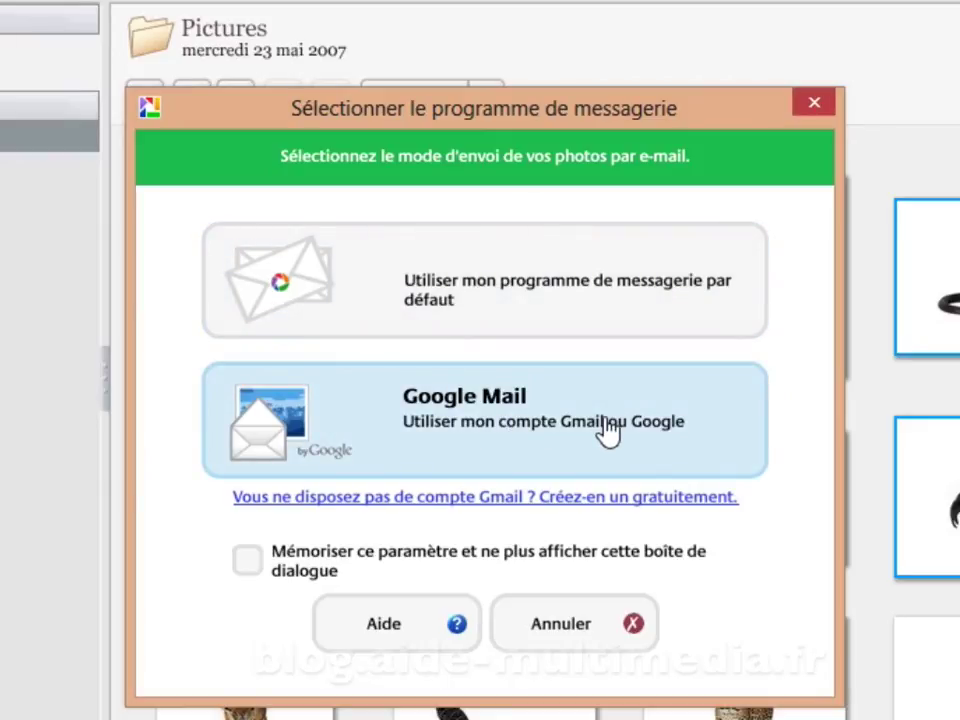
left_click(588, 634)
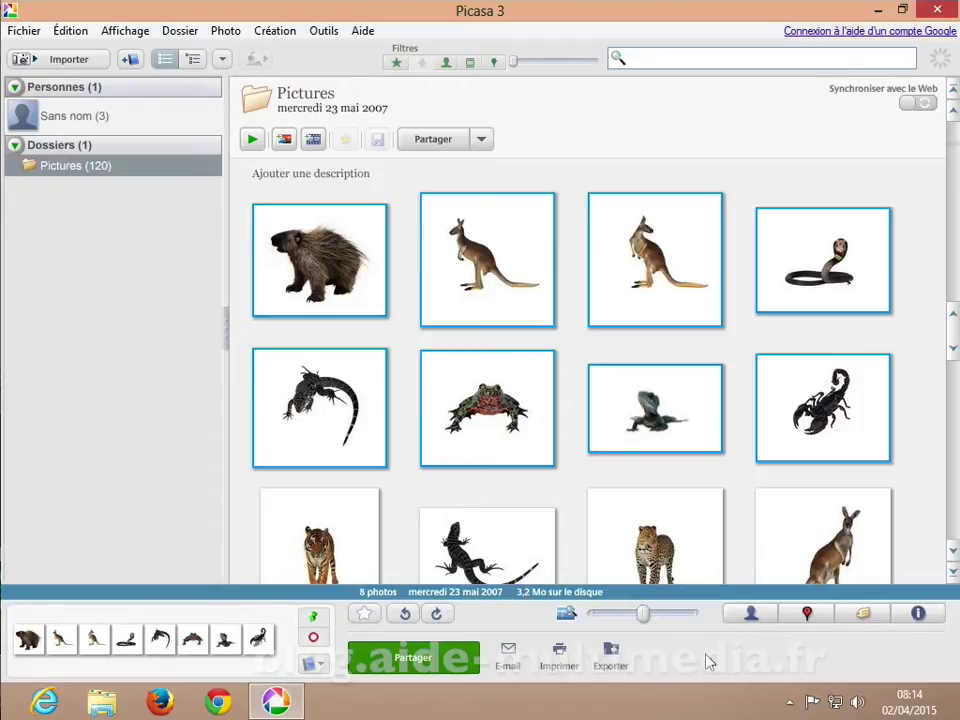
- Start exporting the selected photos and name the export folder "export photos pour email"
left_click(621, 680)
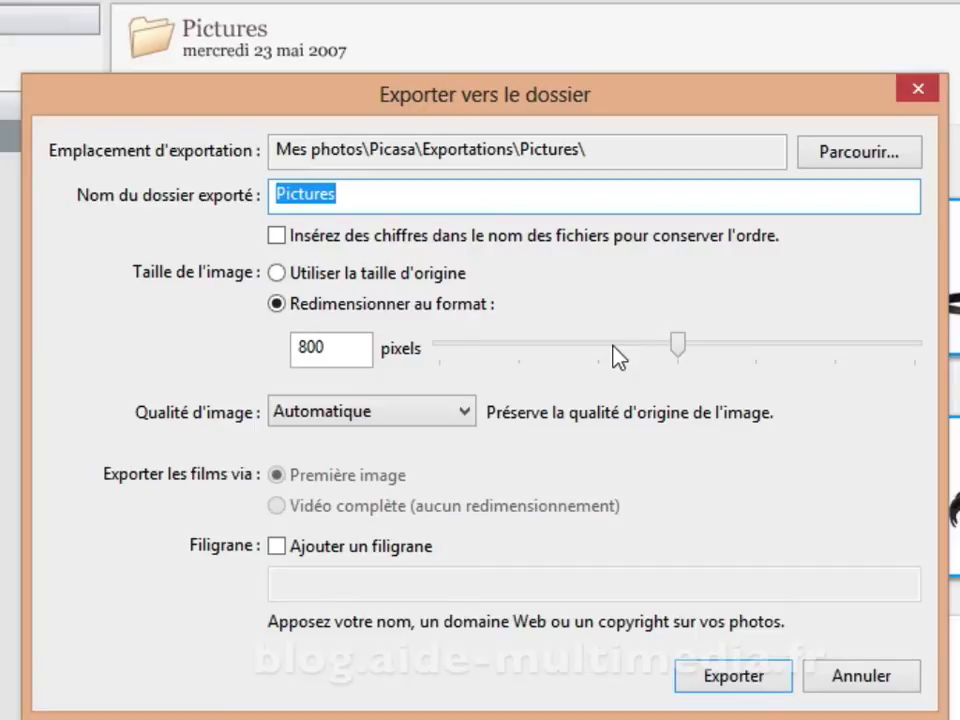
type("export")
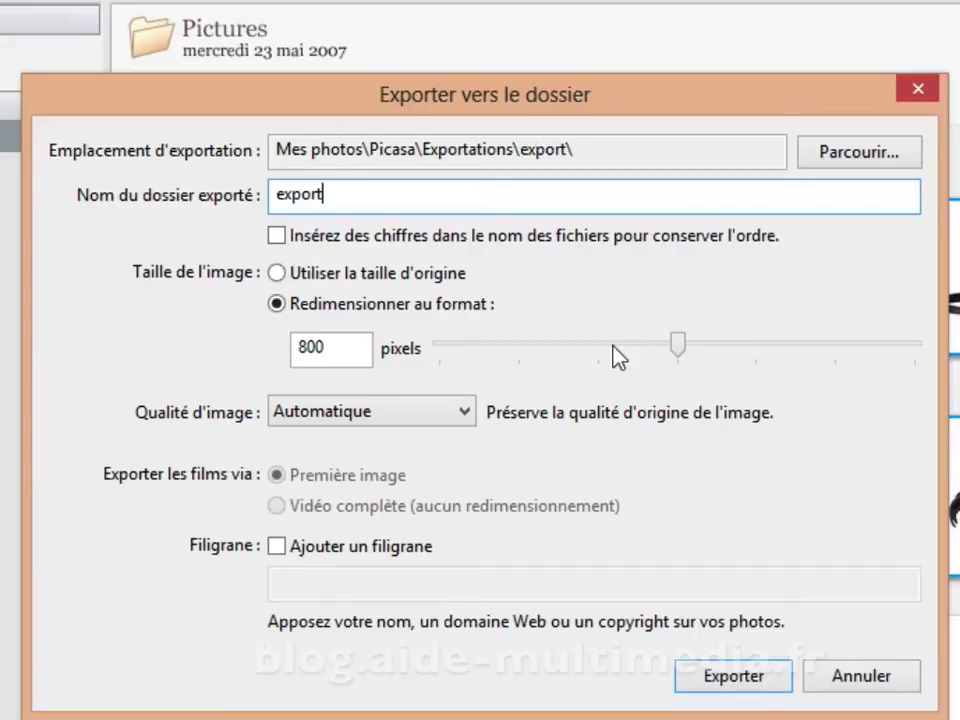
type(" photos ")
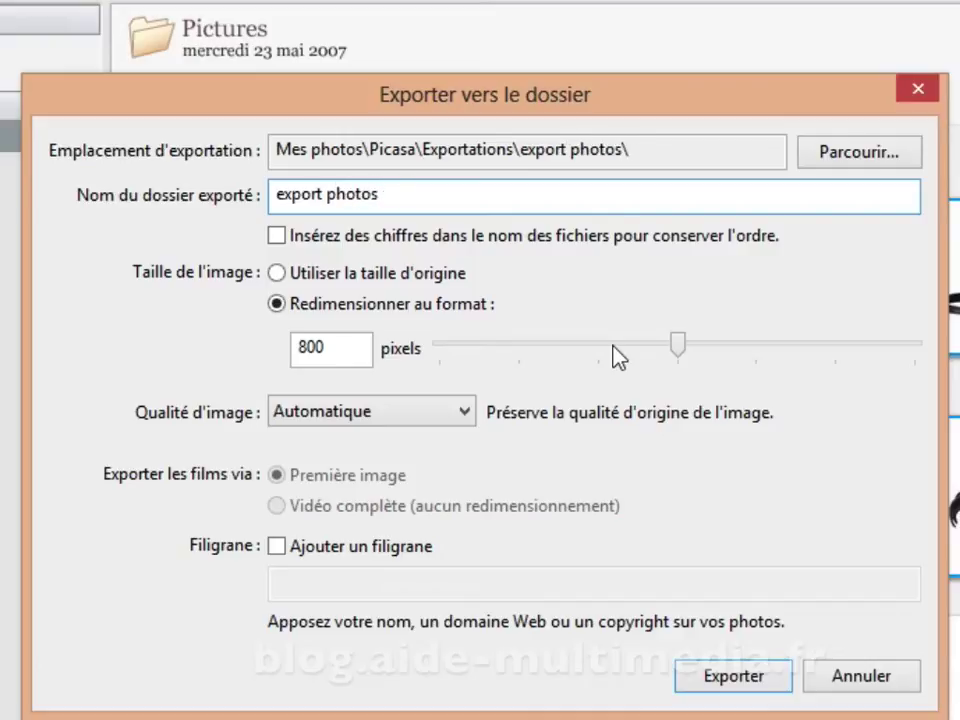
type("pour email")
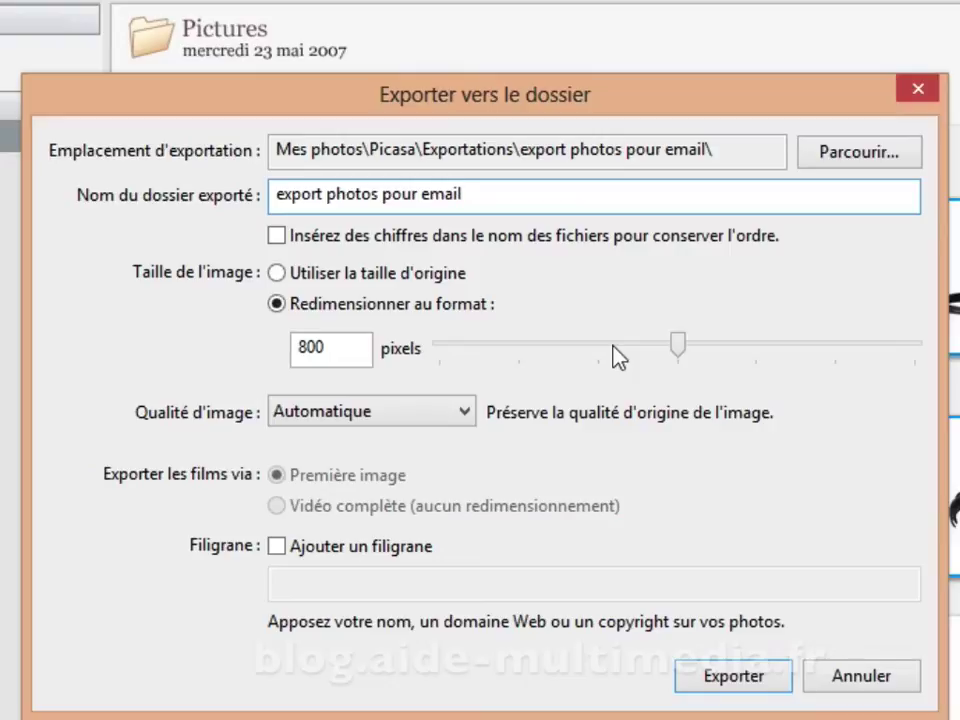
- Set the image quality to Normal and export the photos resized to 800 pixels
left_click(377, 427)
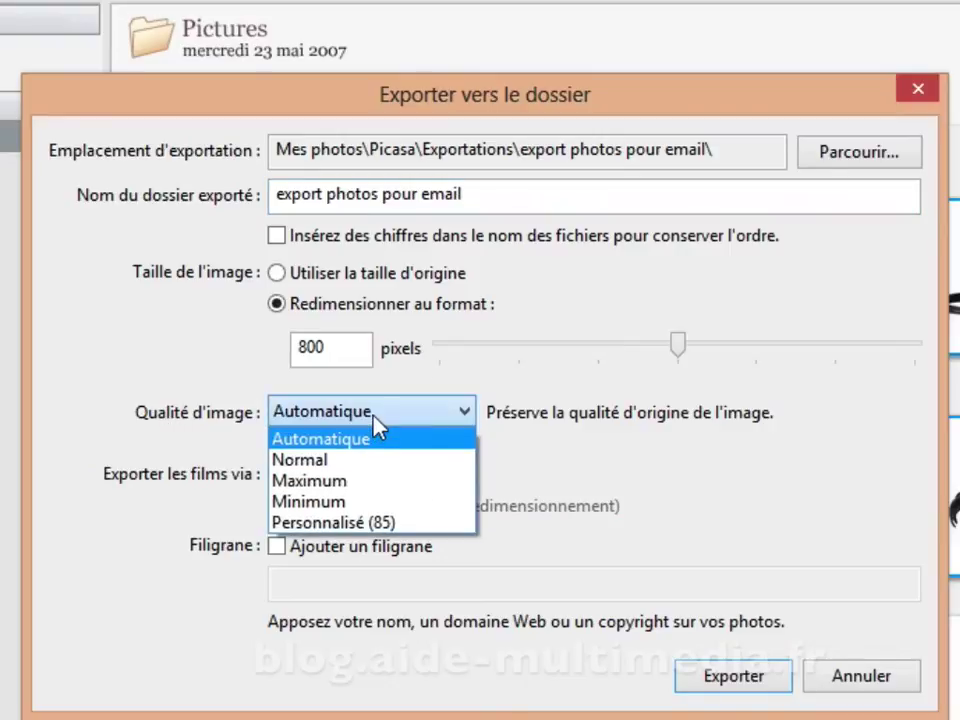
left_click(316, 462)
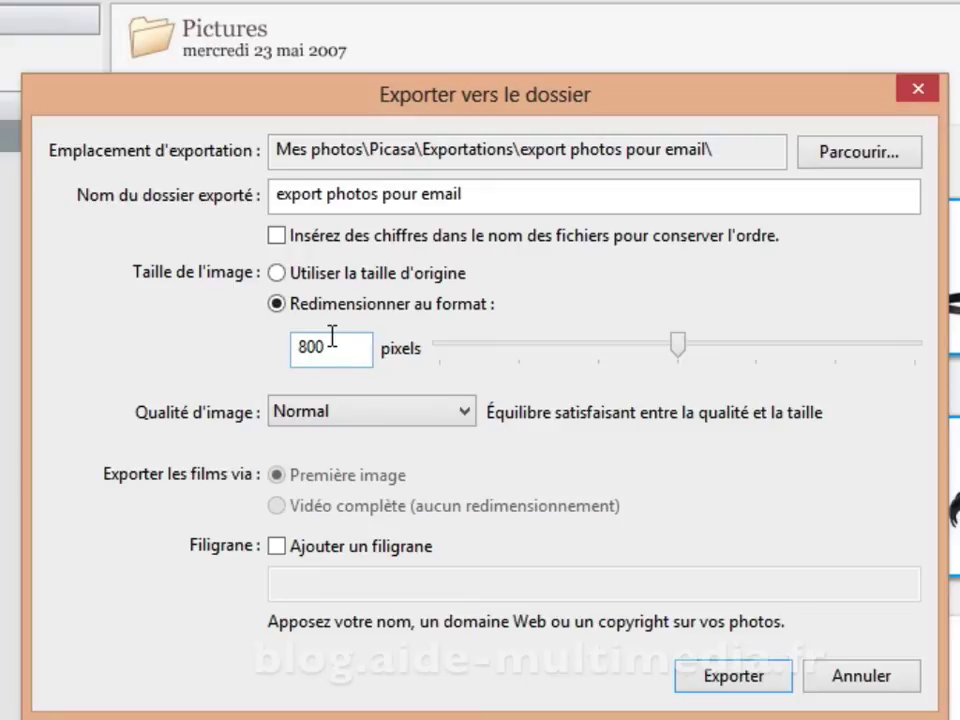
left_click(726, 683)
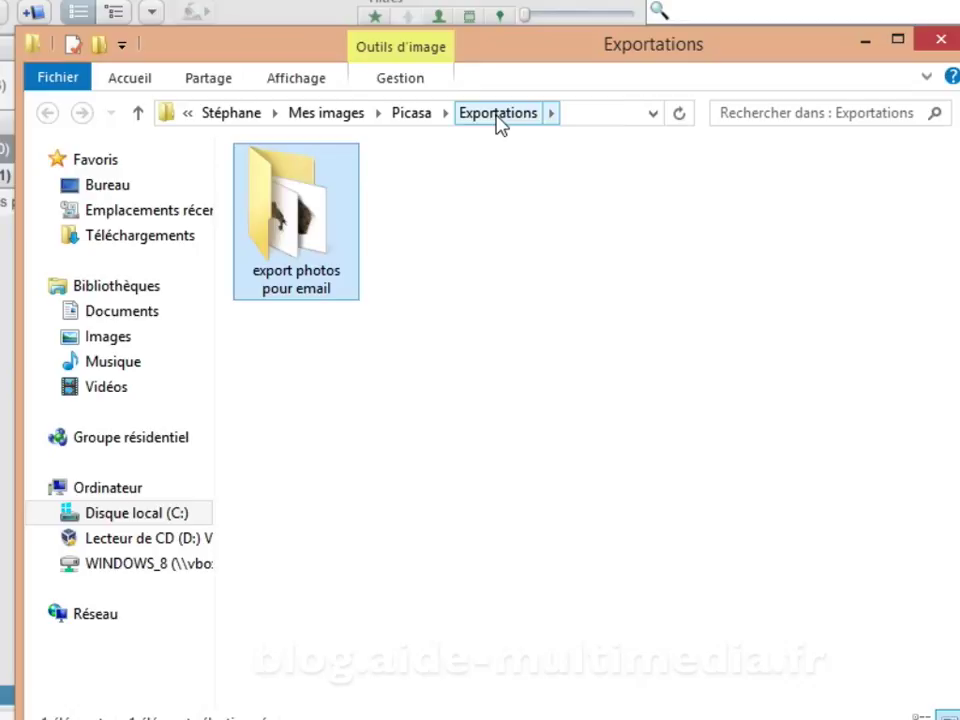
- Open the "export photos pour email" folder and check the file size of OS21034 and of all exported photos together
double_click(296, 228)
left_click(600, 370)
left_click(700, 445)
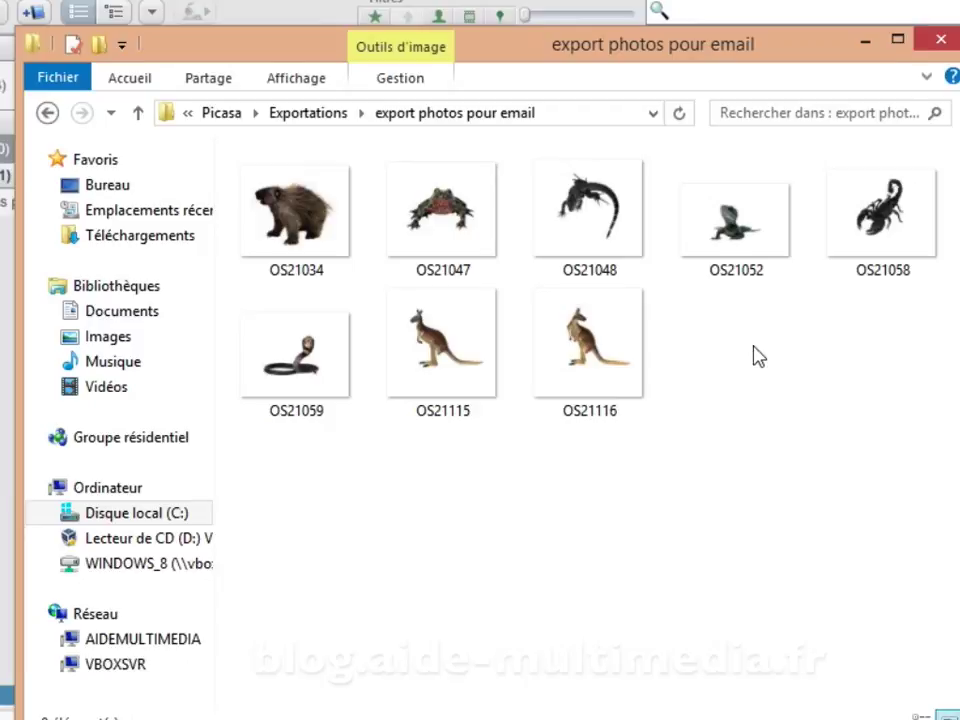
left_click(279, 222)
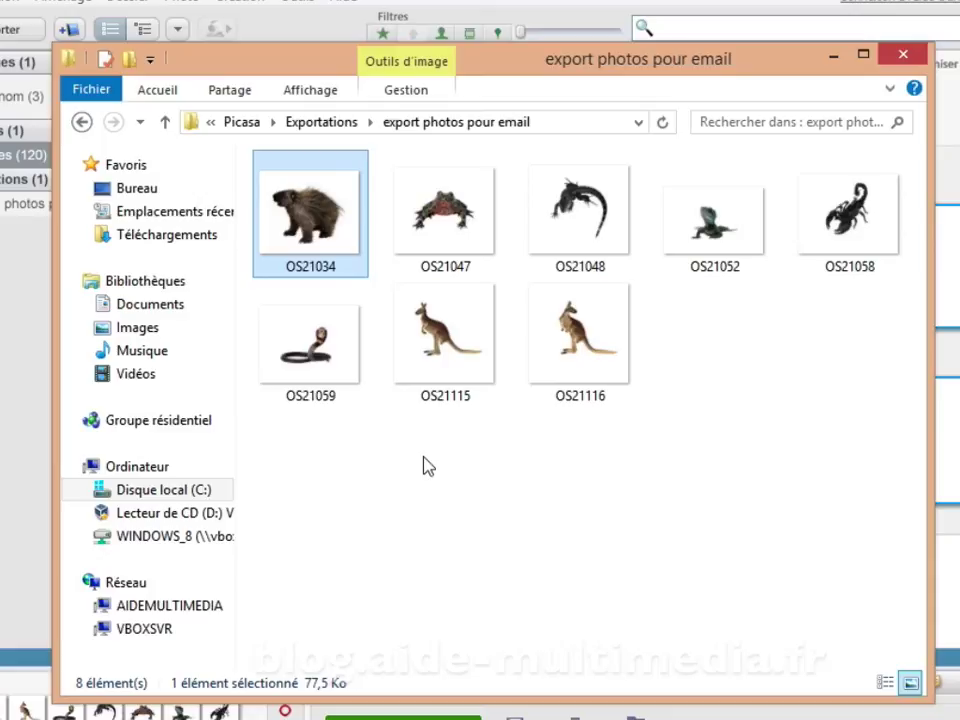
left_click_drag(879, 481, 300, 208)
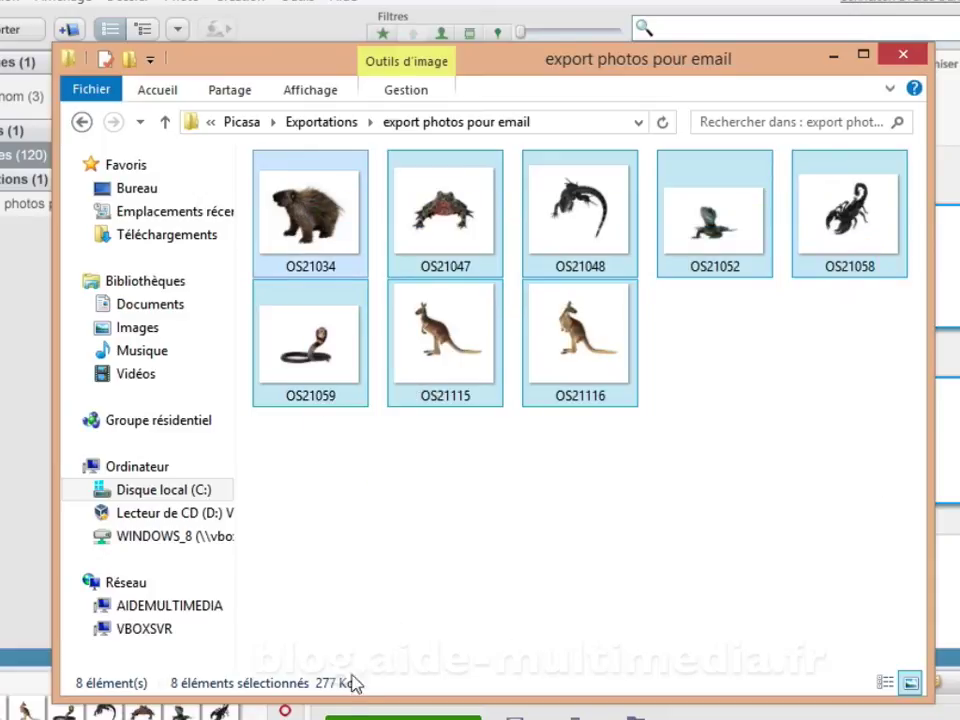